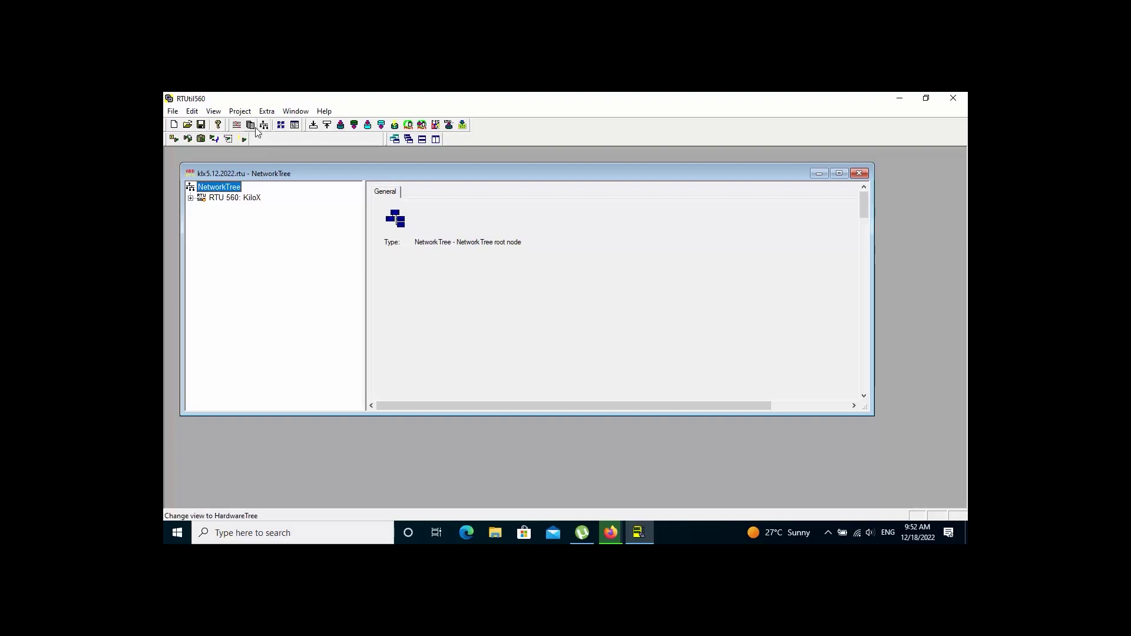
Open the Differential Prot. Trip single point input of IED RET_TR6 in the hardware tree and widen the tree area.
click(251, 125)
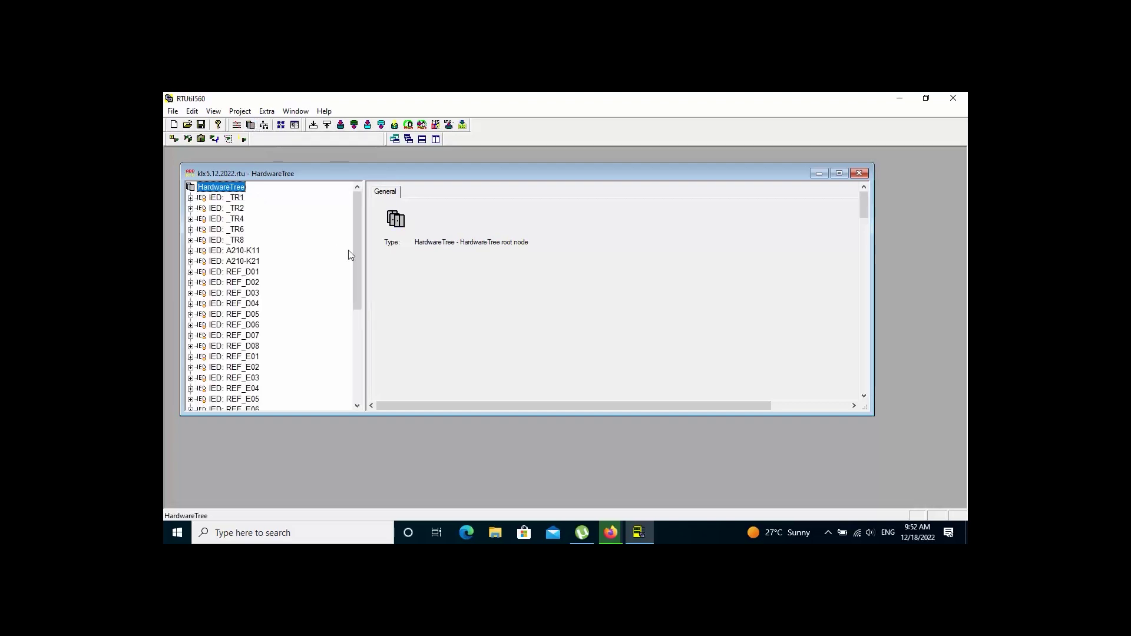
drag(354, 239, 371, 355)
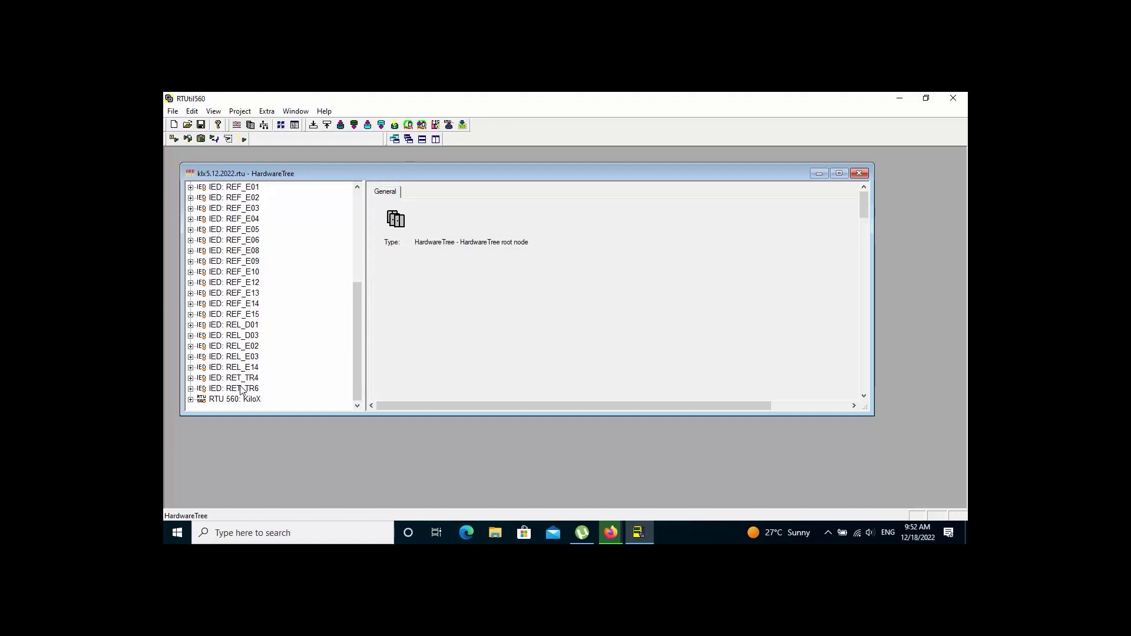
click(190, 389)
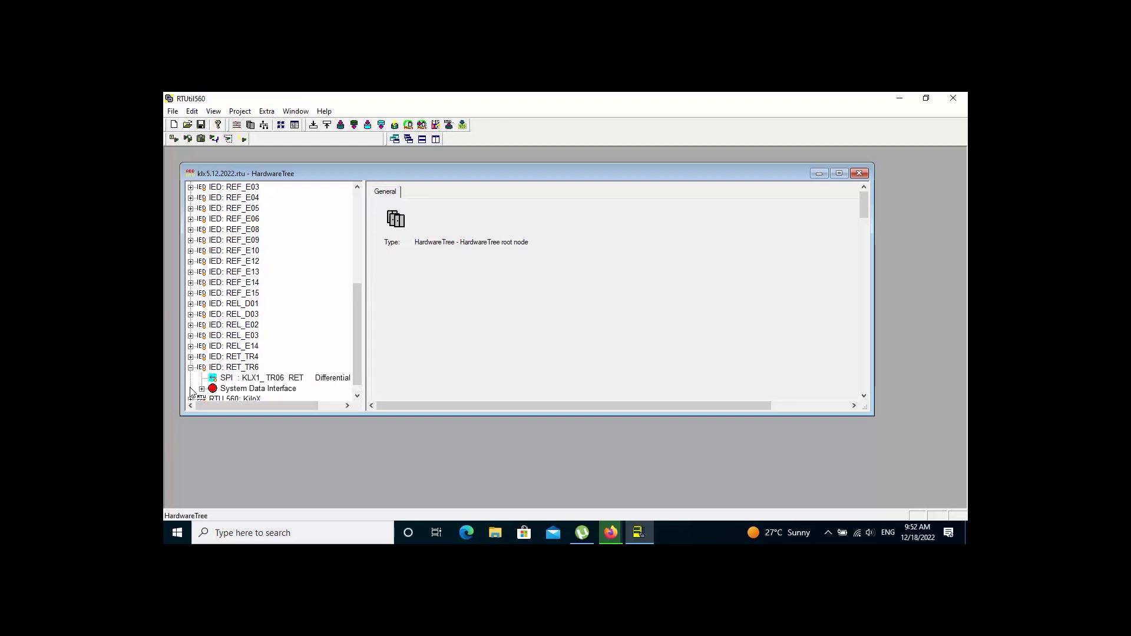
click(248, 380)
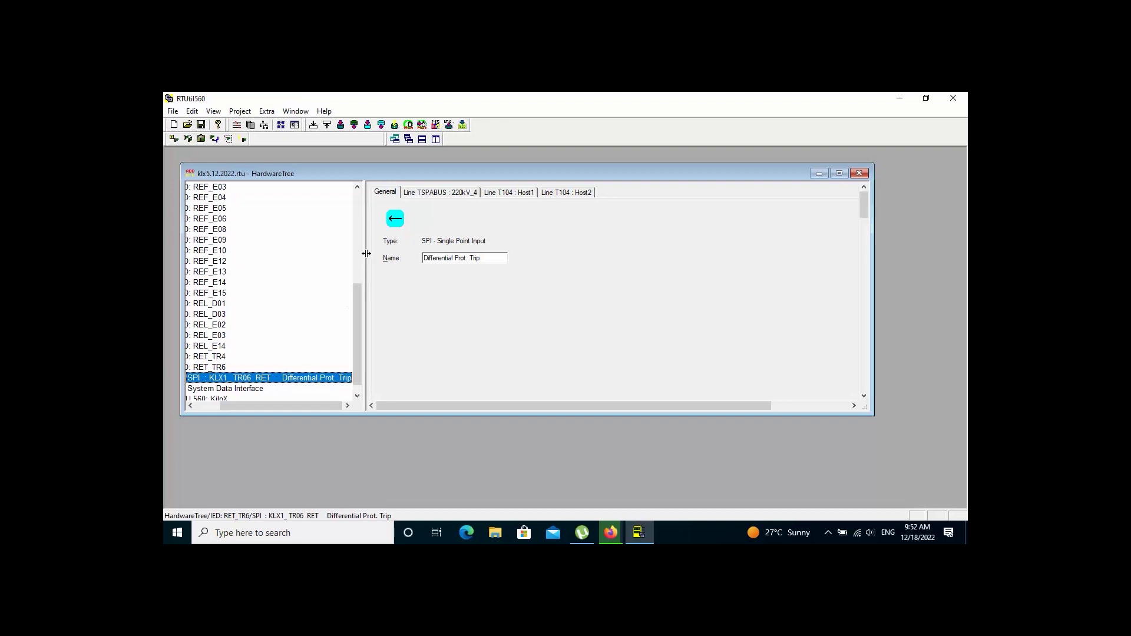
drag(366, 253, 422, 253)
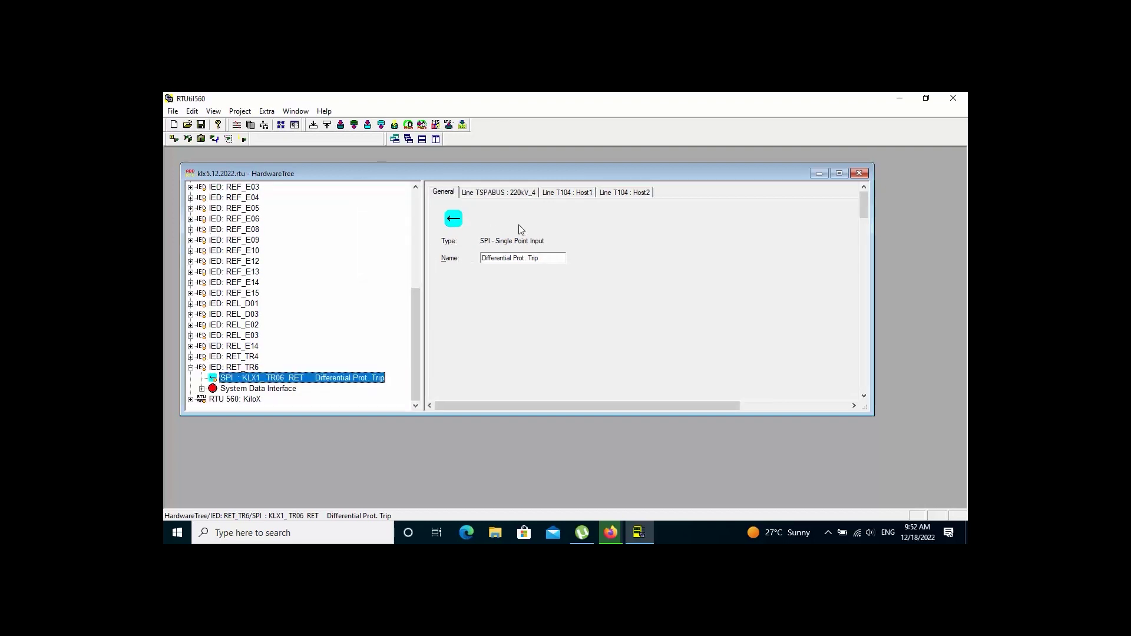
Examine the input's address, data process key and event message parameters for the TSPABUS 220kV_4 line.
click(484, 193)
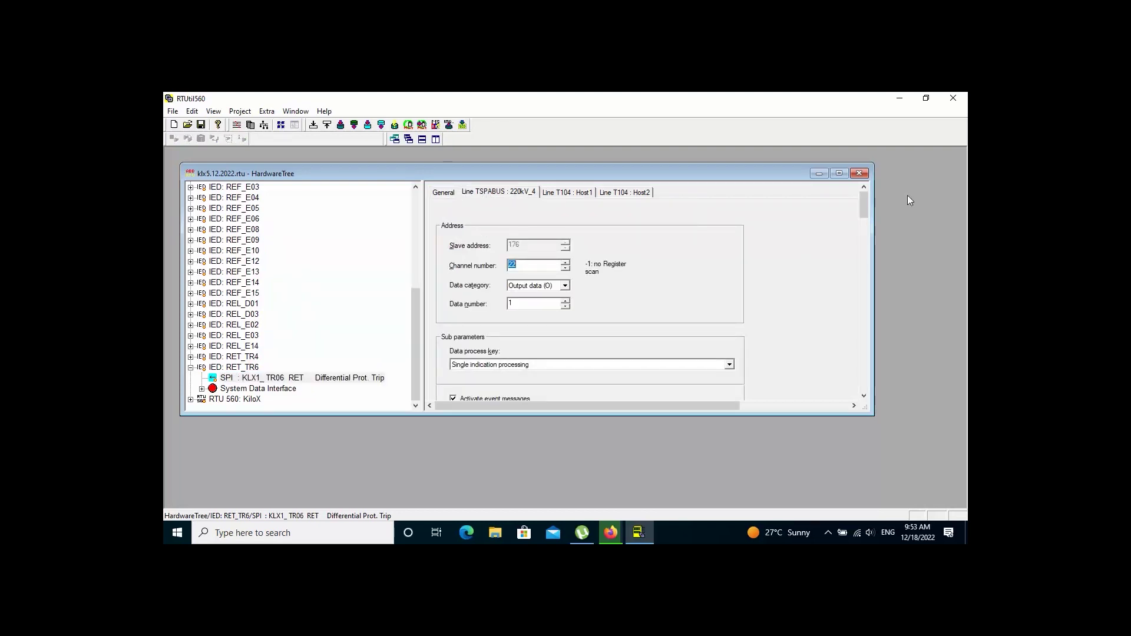
drag(863, 203, 862, 208)
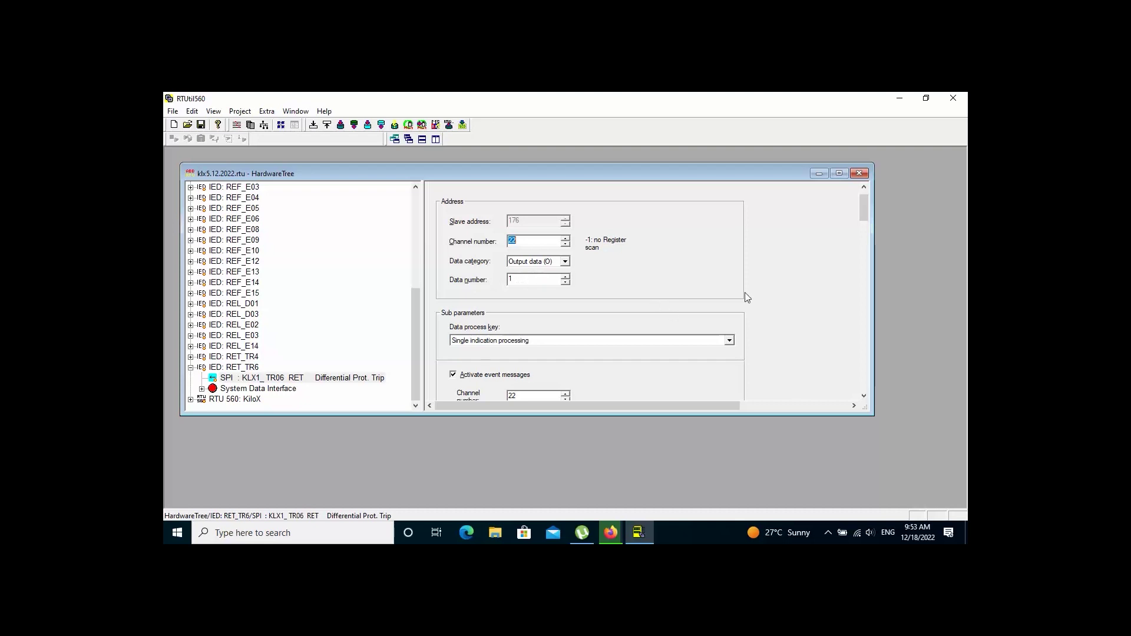
drag(867, 209, 867, 223)
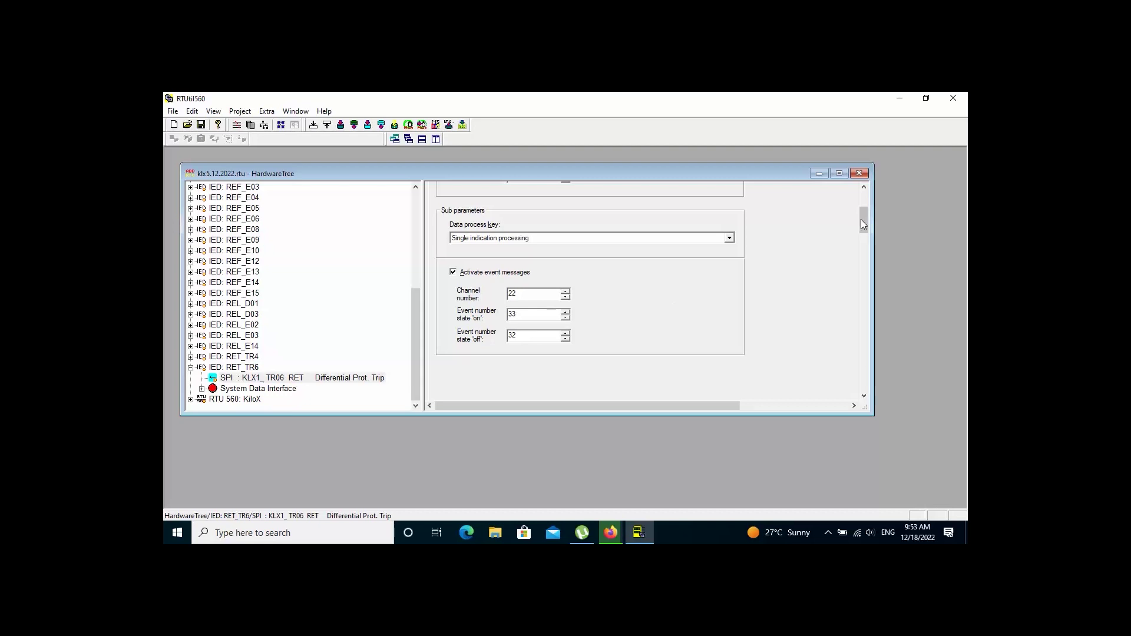
drag(860, 219, 864, 207)
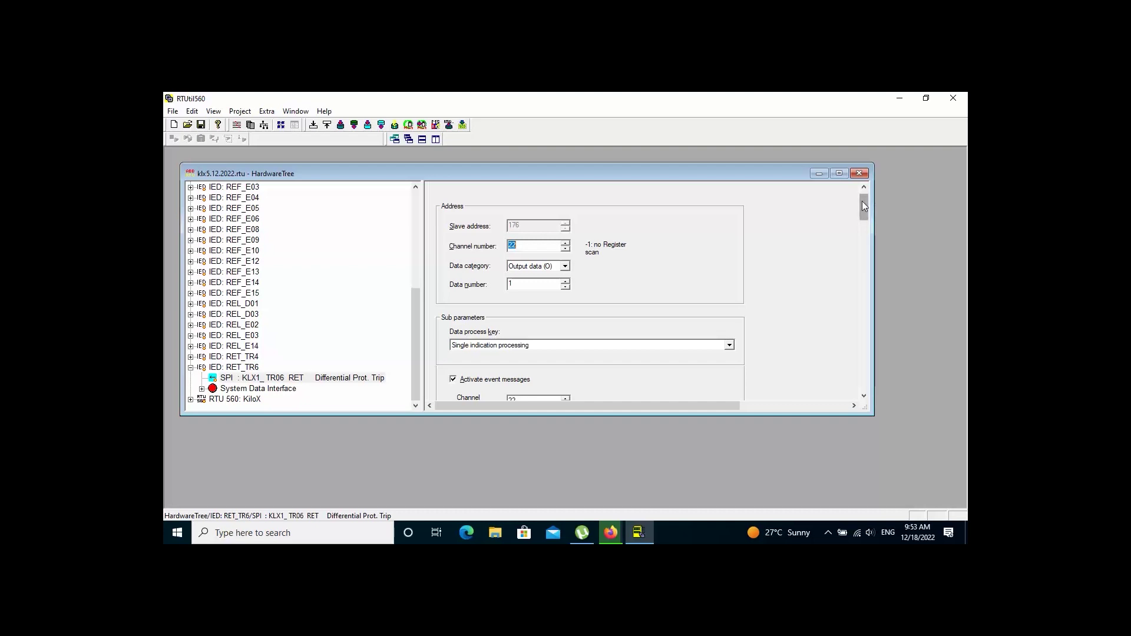
drag(864, 204, 864, 189)
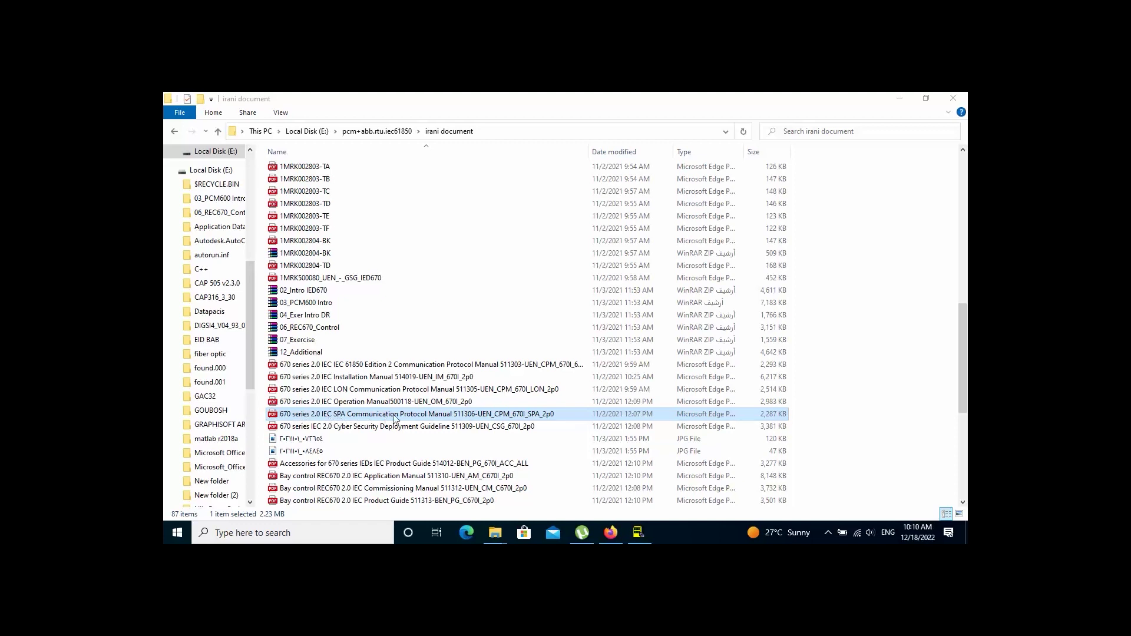
Open the 670 series 2.0 IEC SPA Communication Protocol Manual and read the Event function section through Table 9, Status and event codes.
double_click(437, 415)
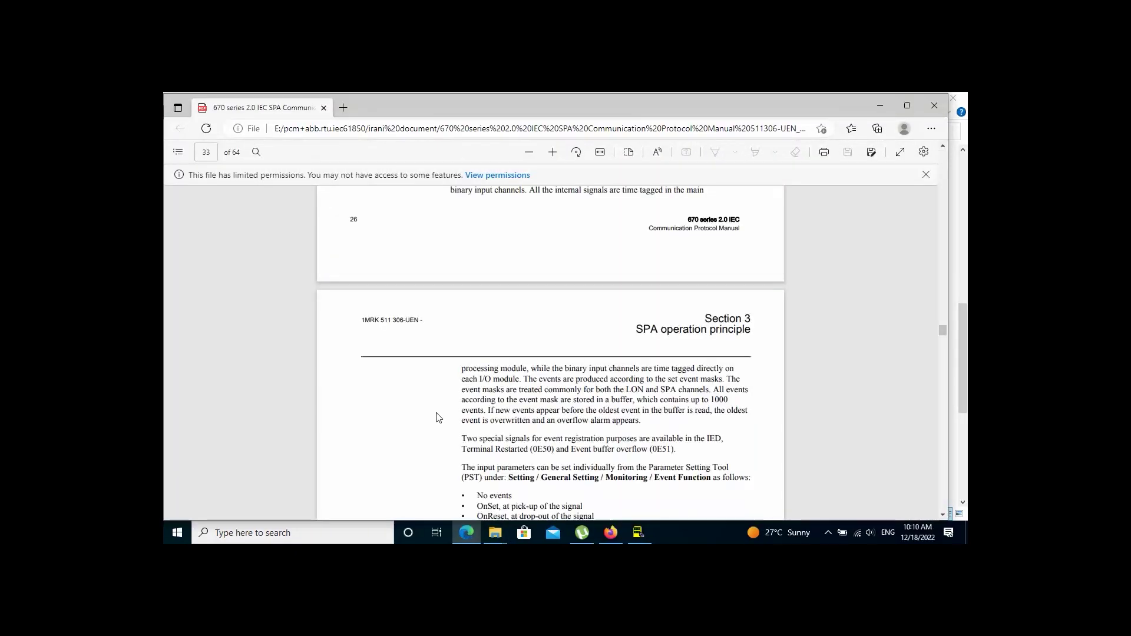
scroll(402, 452, up, 4)
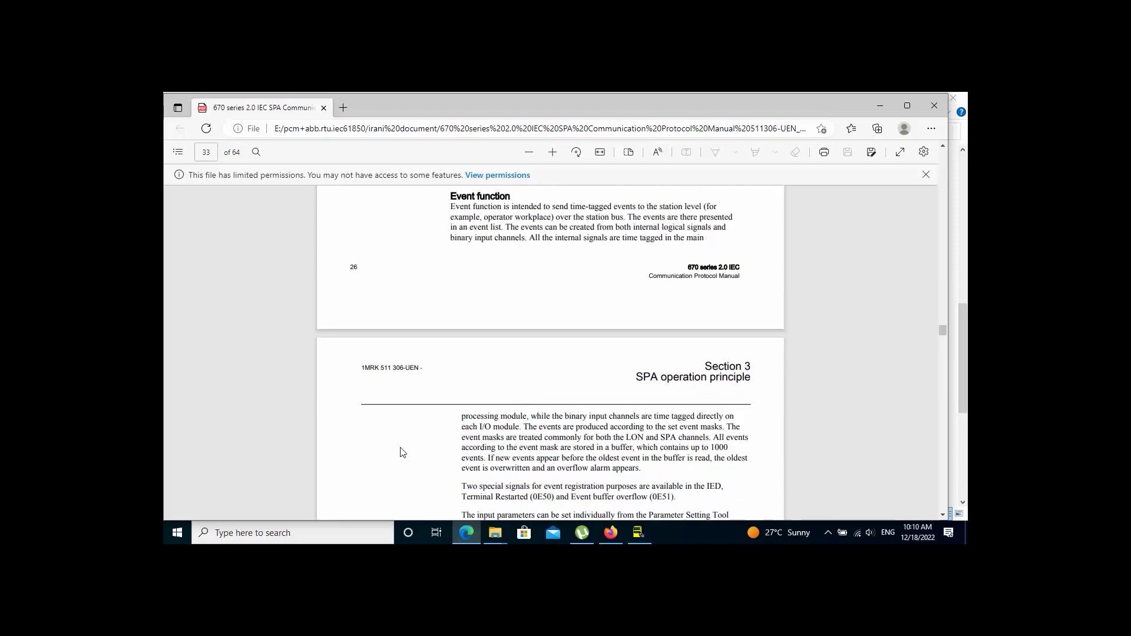
scroll(402, 452, up, 2)
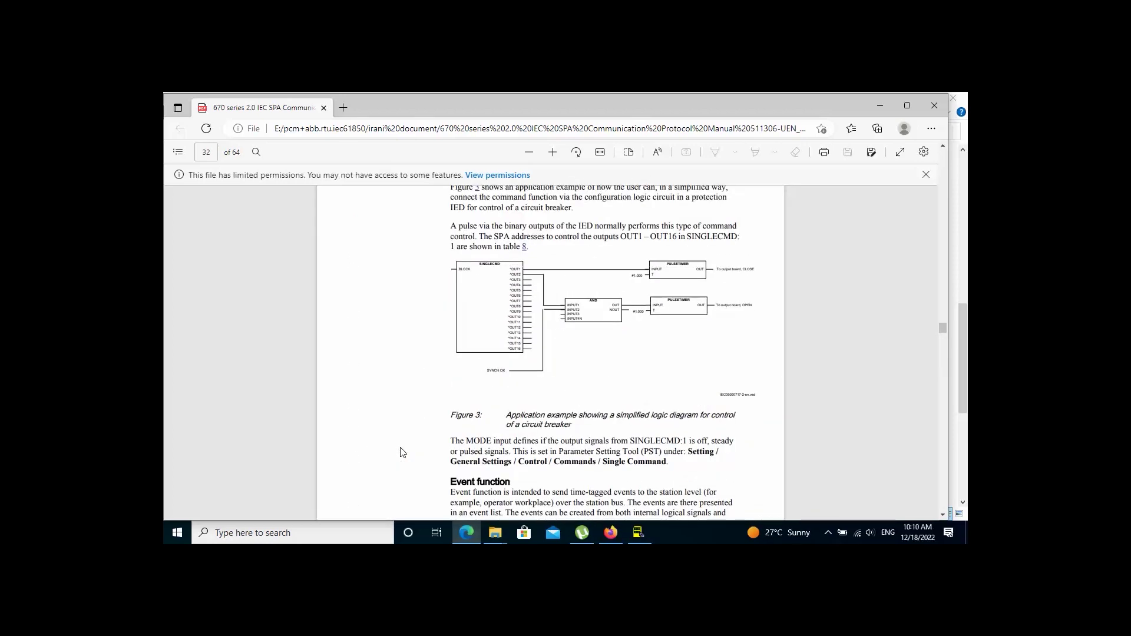
scroll(402, 451, down, 5)
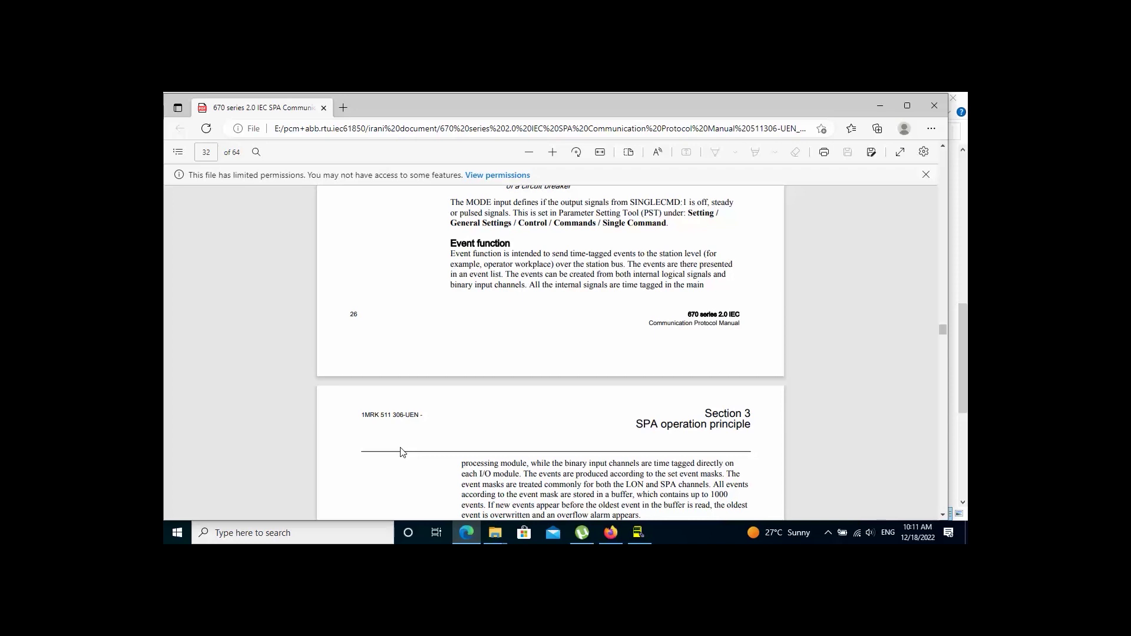
scroll(403, 452, down, 3)
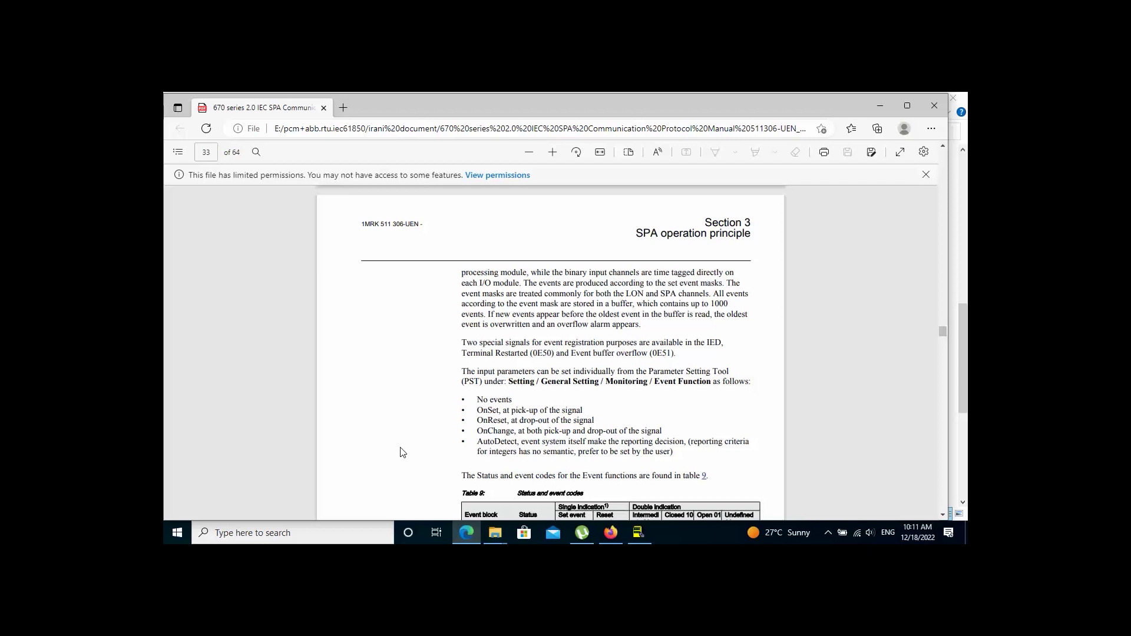
scroll(403, 452, down, 5)
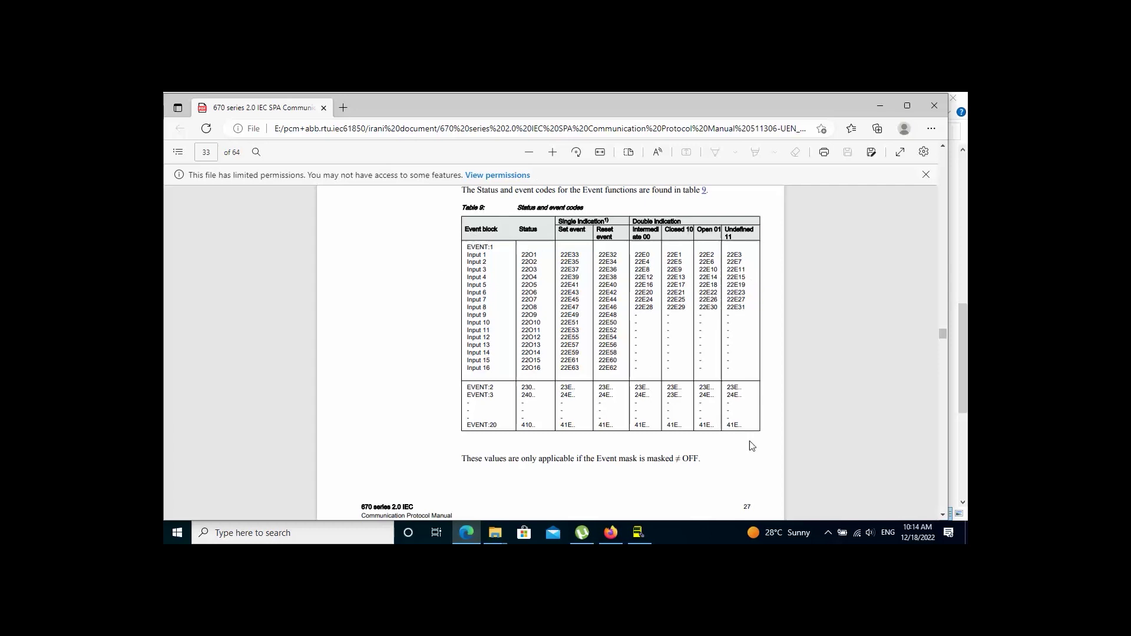
Switch to RTUtil560 and compare the Differential Prot. Trip input's channel, data and event numbers with Table 9 of the SPA manual.
click(638, 535)
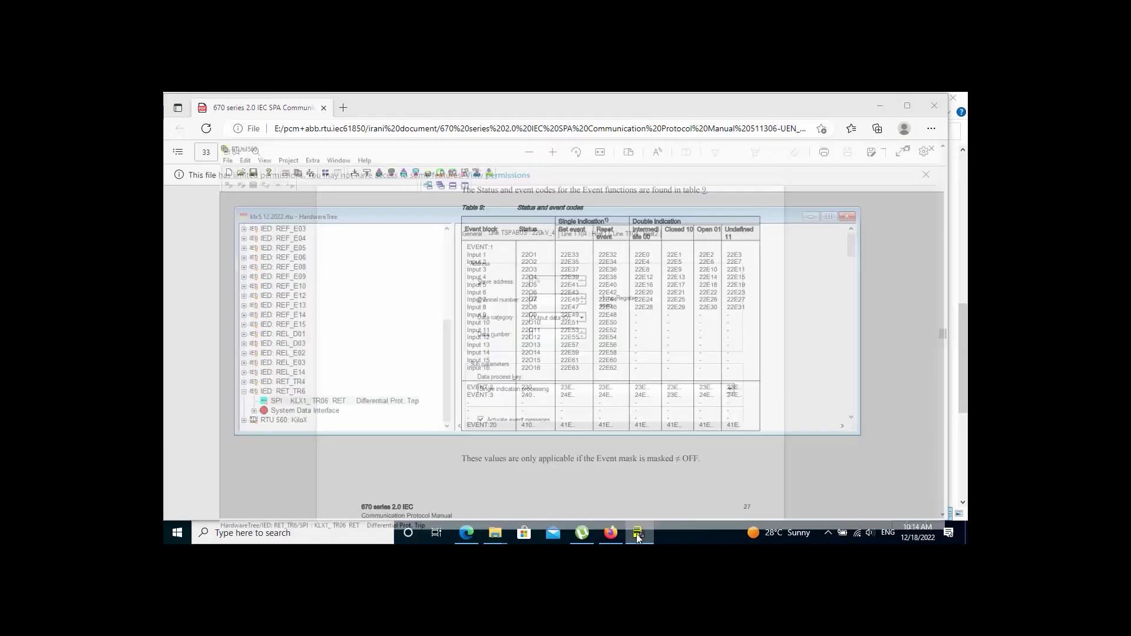
click(516, 264)
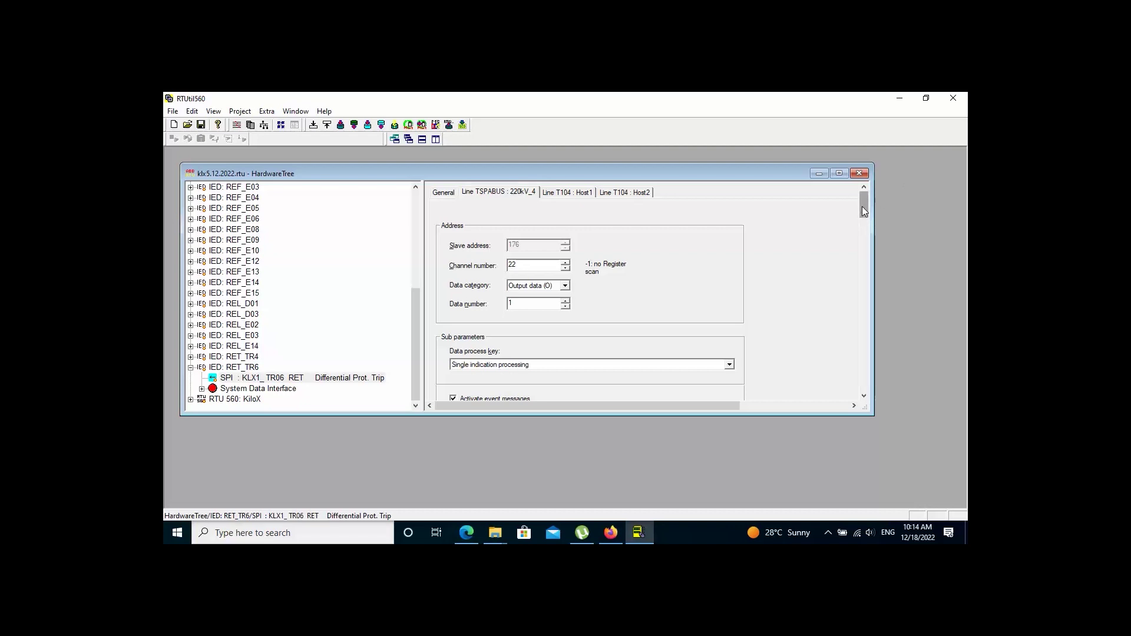
drag(861, 206, 864, 213)
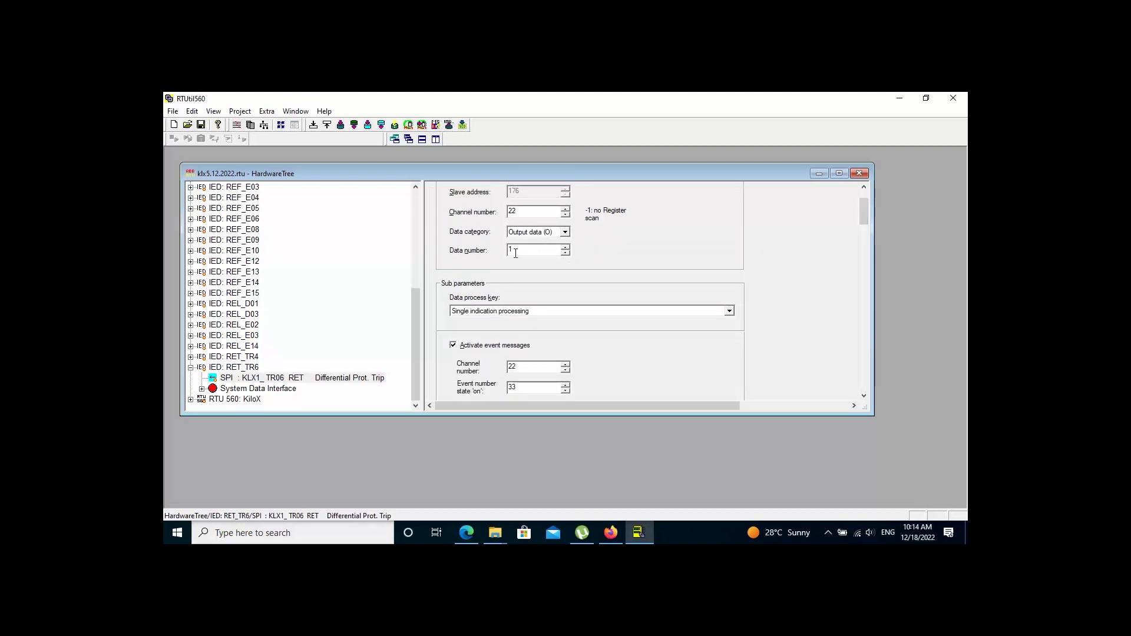
mouse_move(515, 253)
key(alt+Tab)
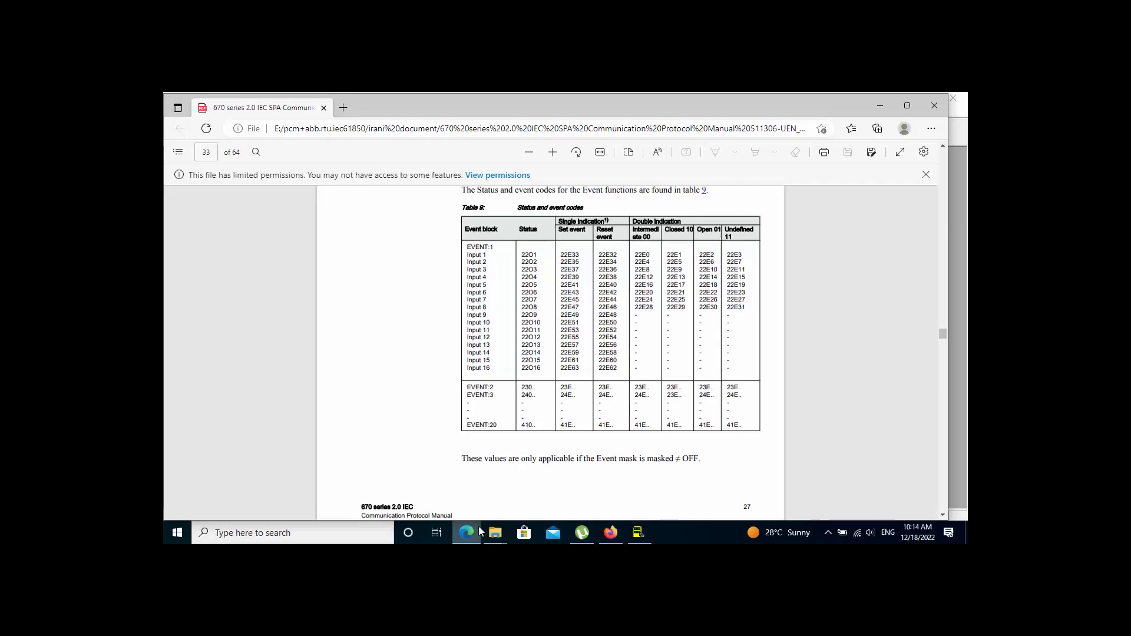
click(635, 535)
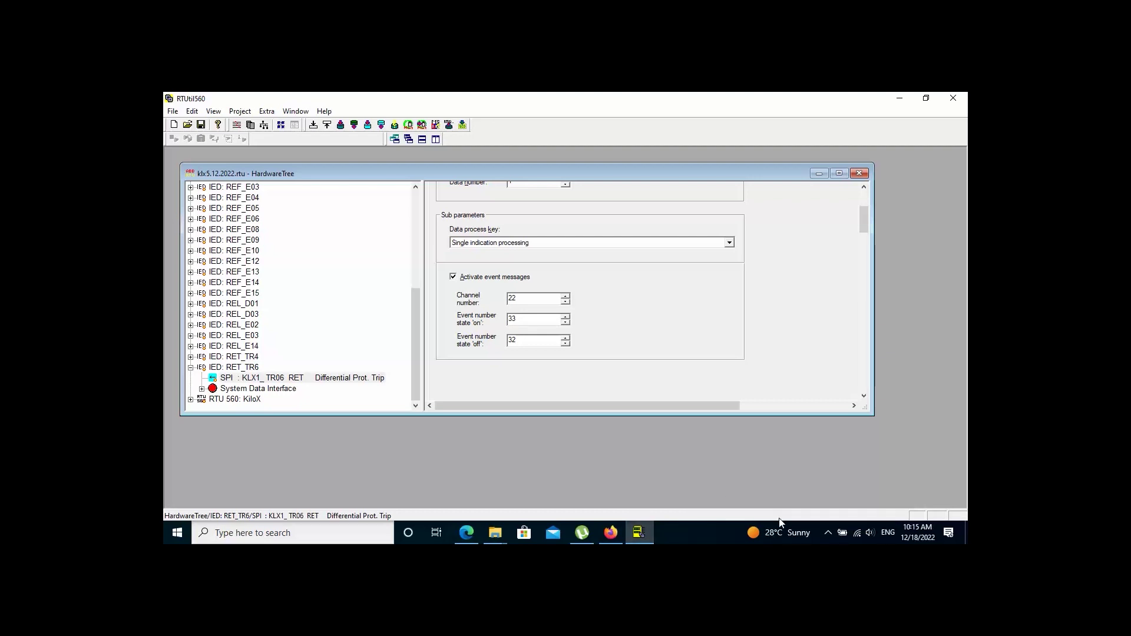
click(828, 531)
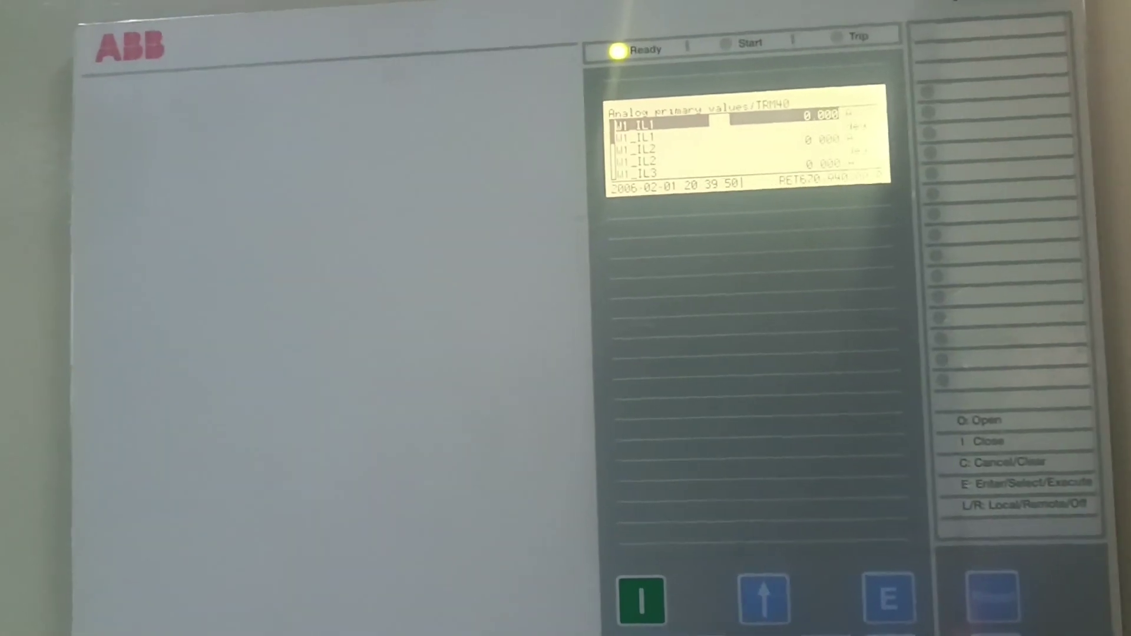
key(Left)
key(Left)
key(Left)
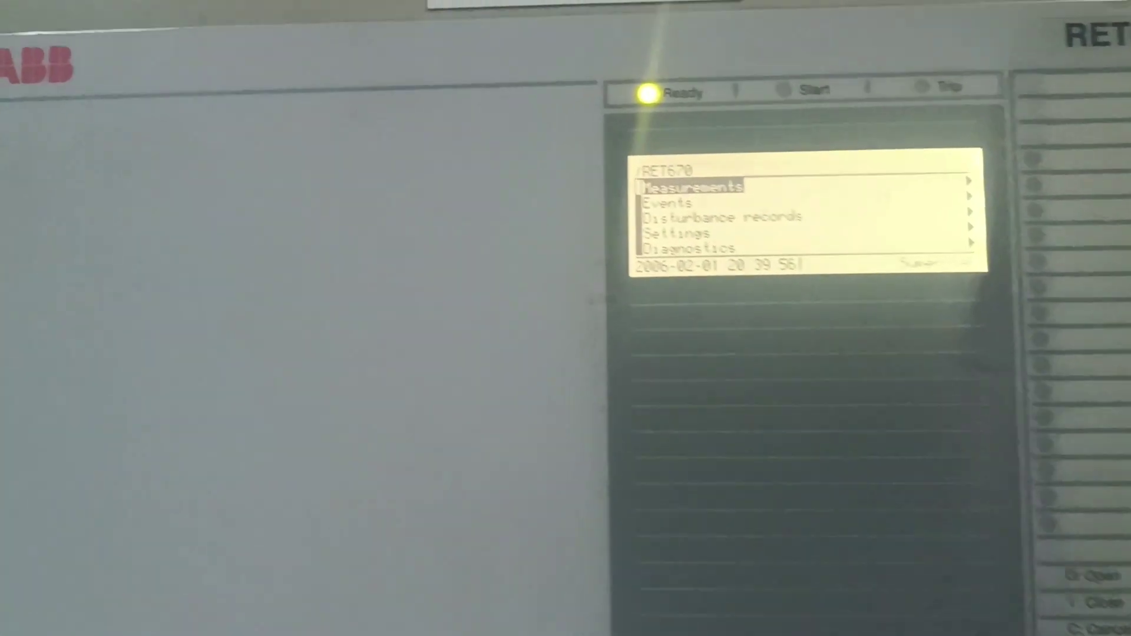
key(Down)
key(Down)
key(Down)
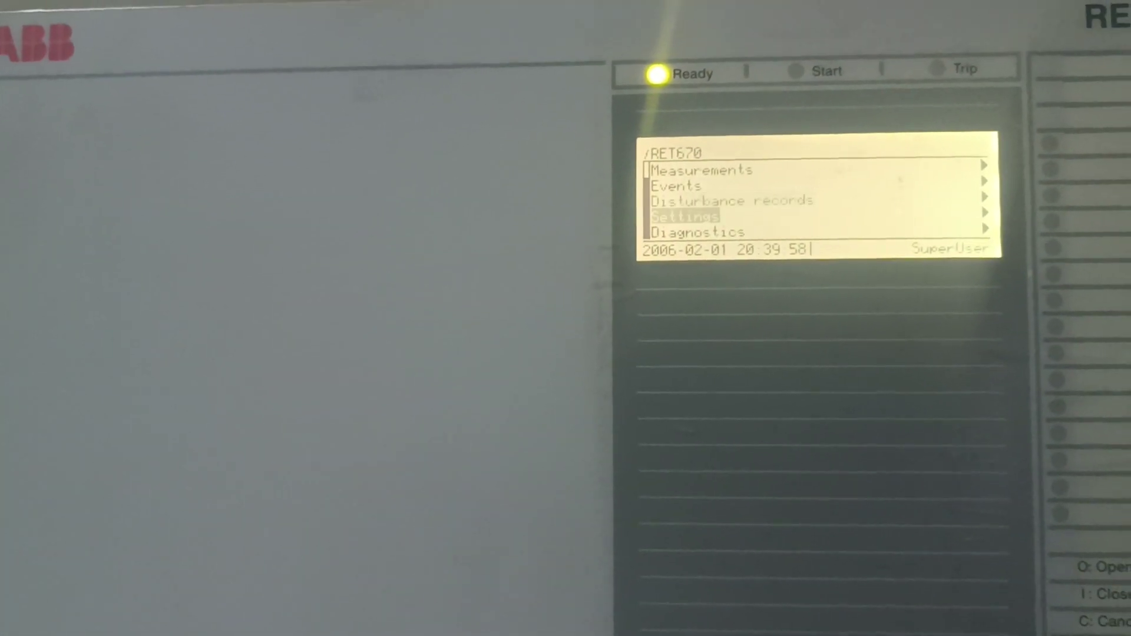
key(Return)
key(Down)
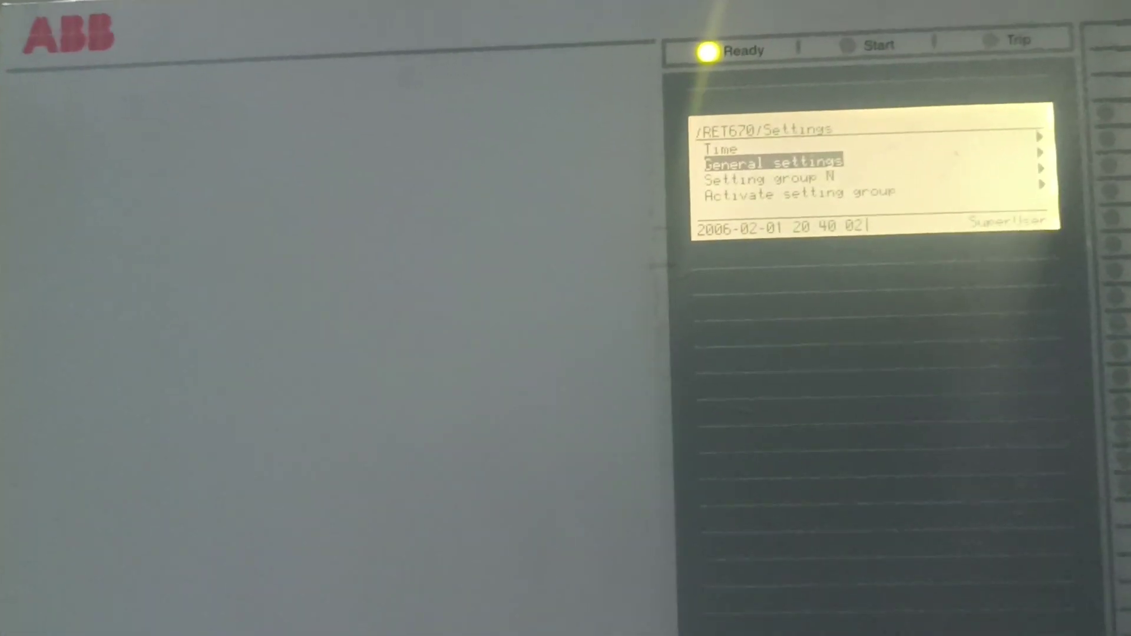
key(Return)
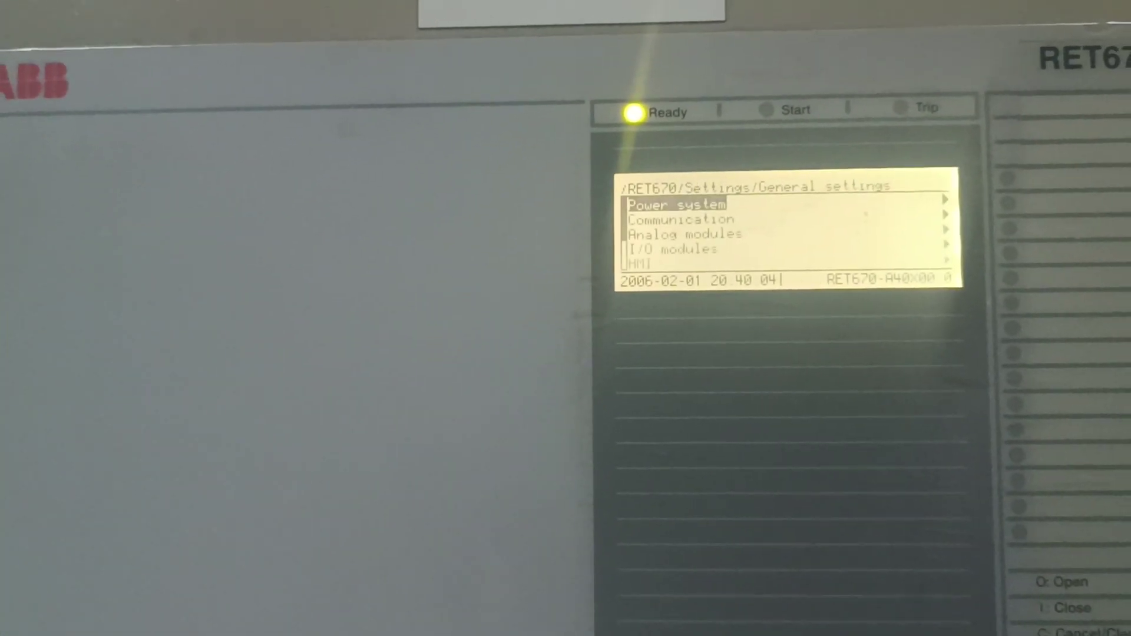
key(Down)
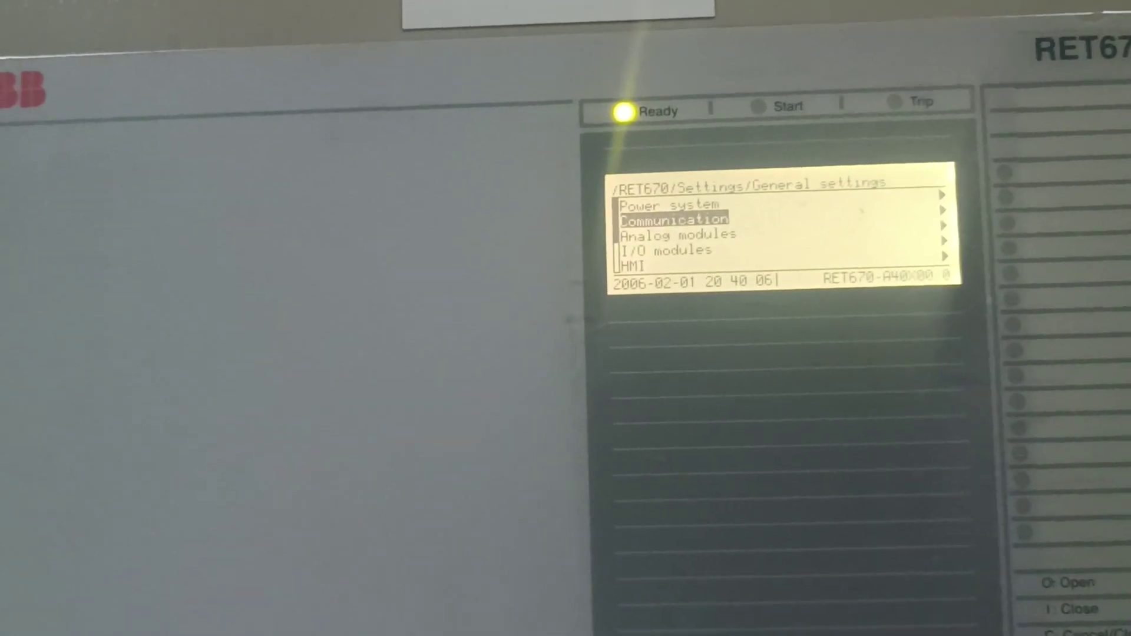
key(Return)
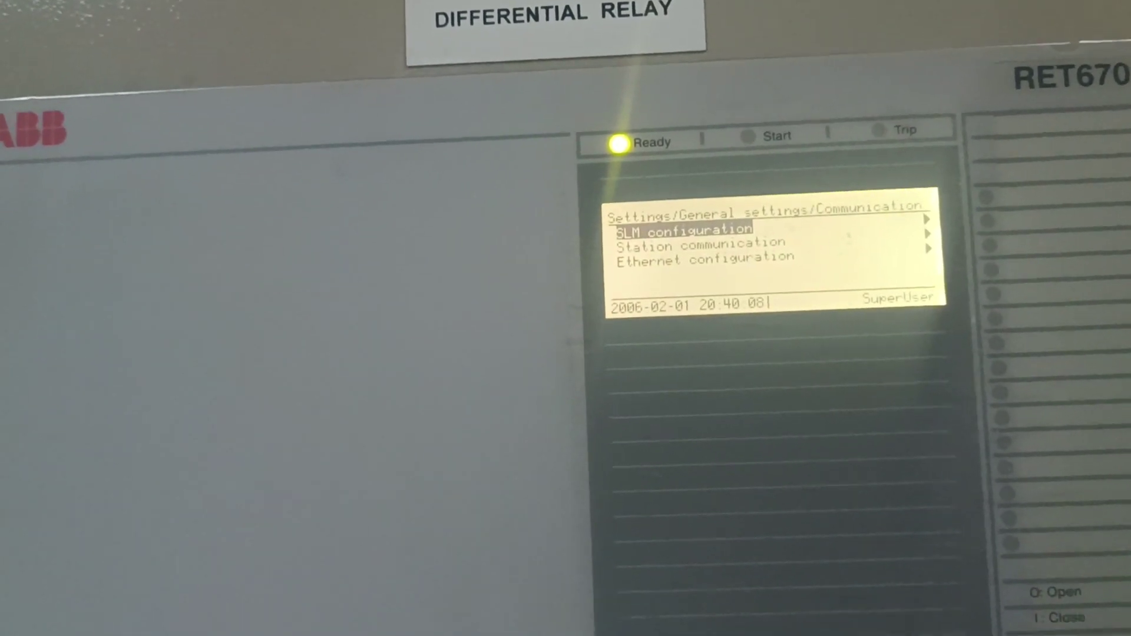